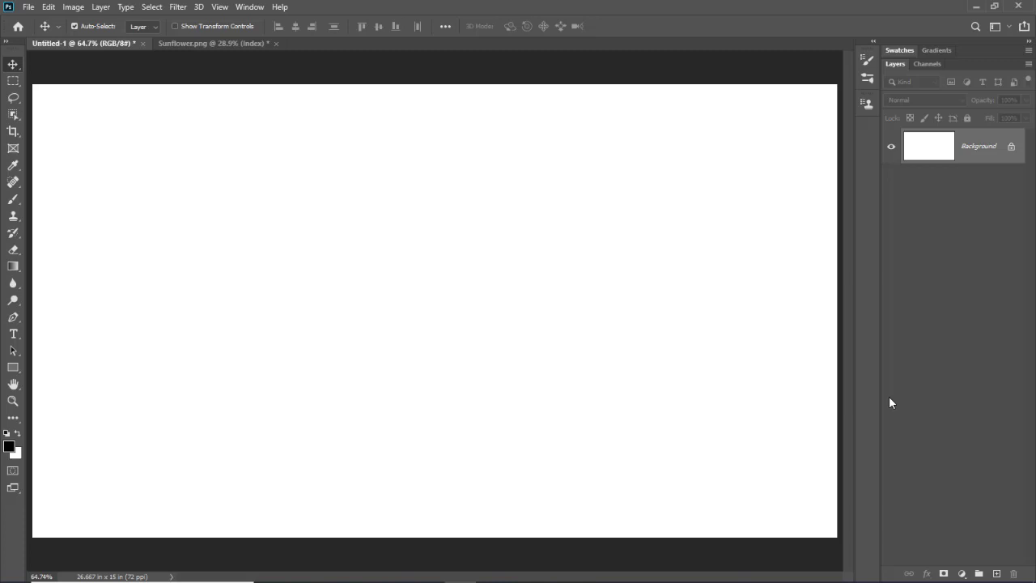
Step: Switch to the Pattern Stamp Tool, add a blank Layer 1 with Ctrl+J, and list the patterns
click(12, 221)
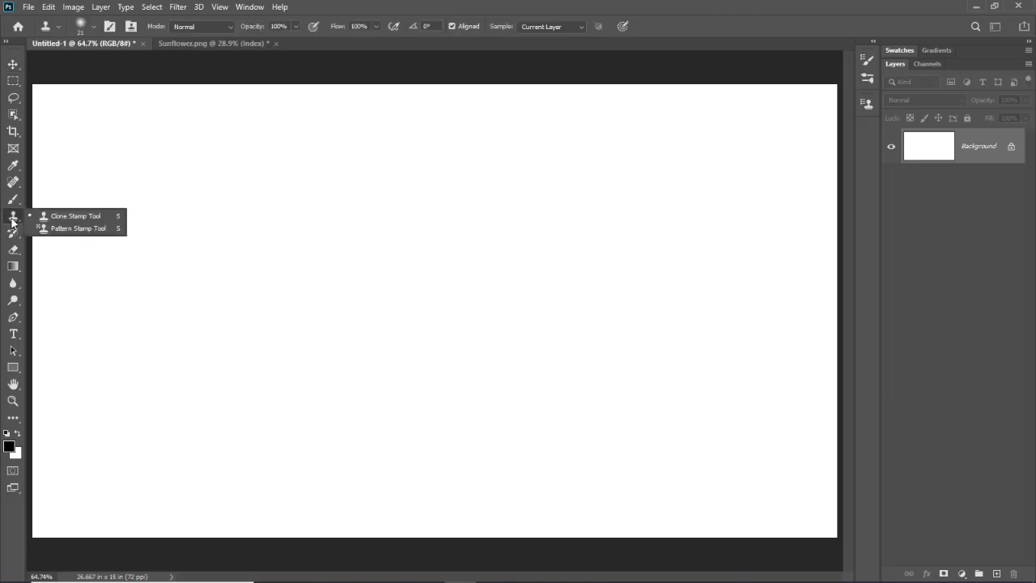
click(110, 230)
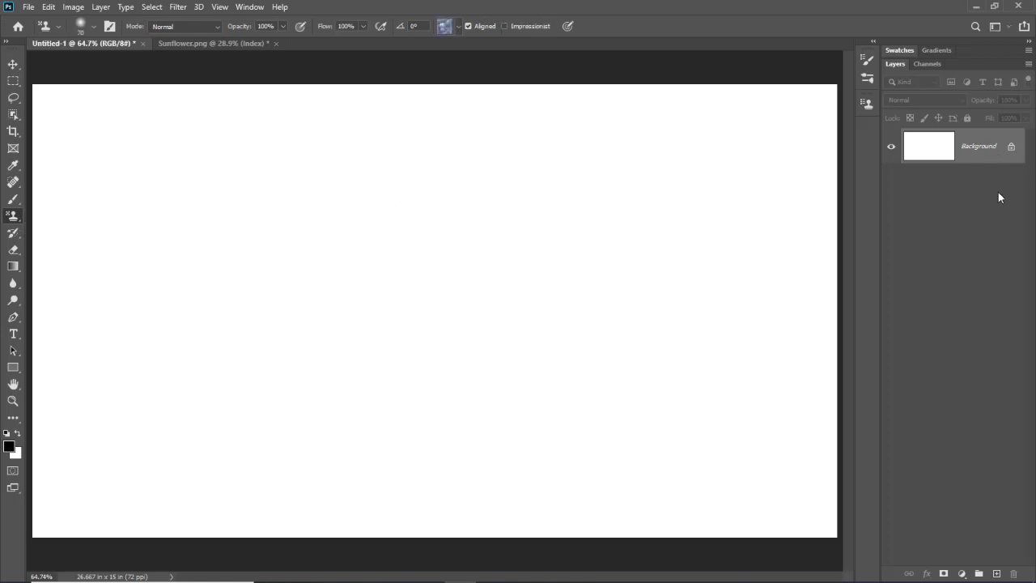
key(ctrl+j)
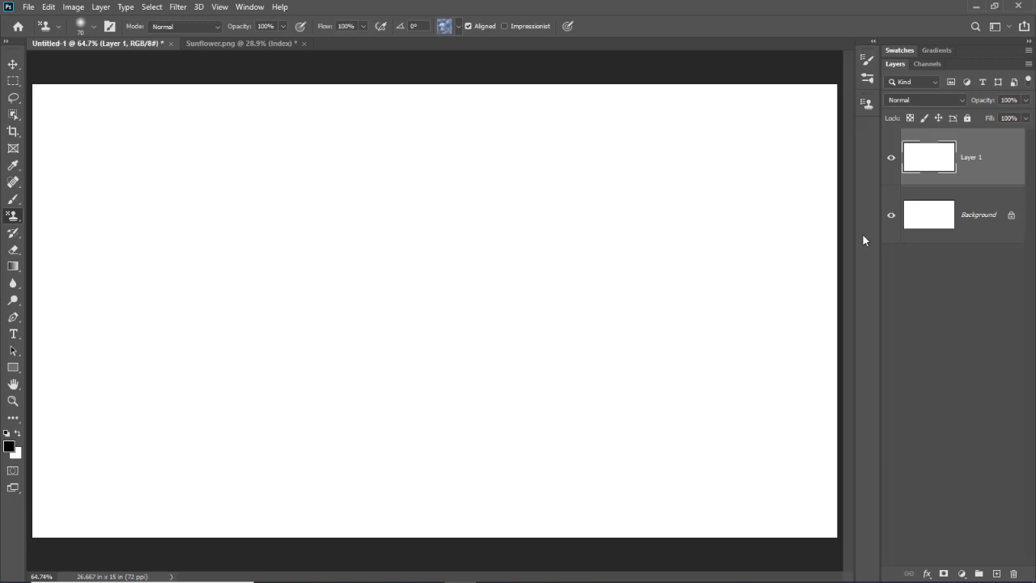
click(459, 27)
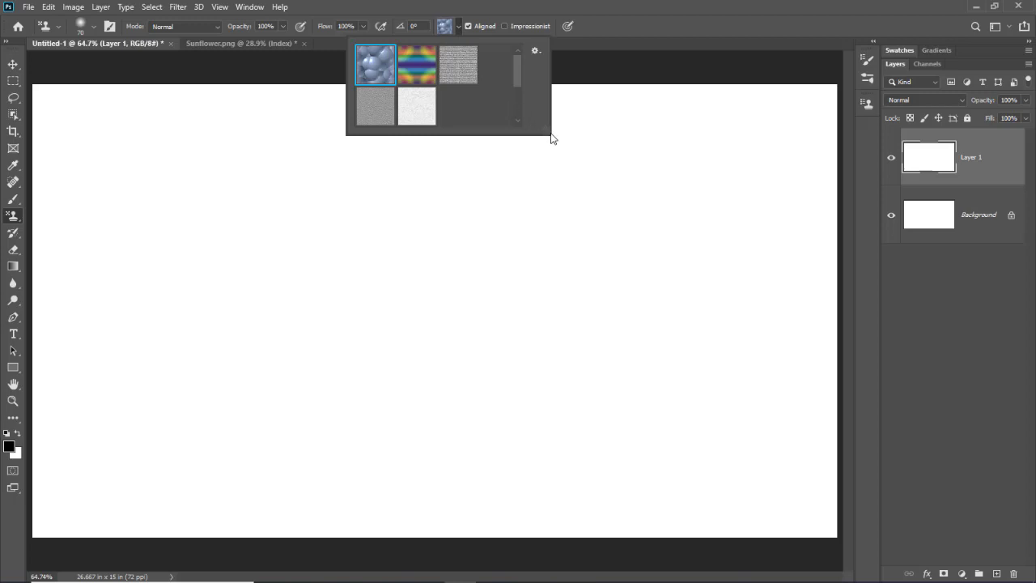
Step: Paint Layer 1 entirely with the second Trees foliage pattern using a 500 px brush
drag(550, 133, 596, 338)
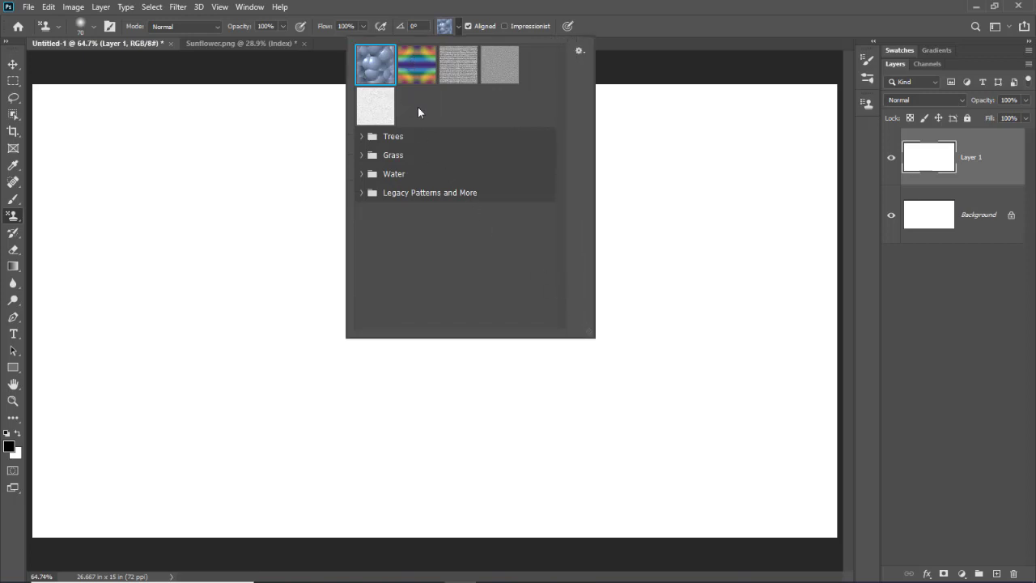
click(361, 136)
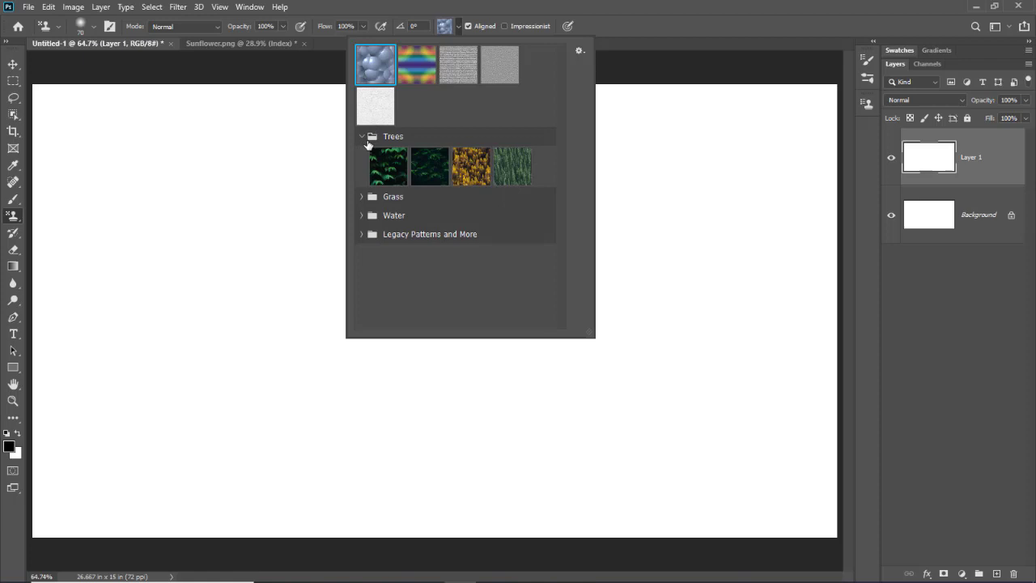
double_click(419, 167)
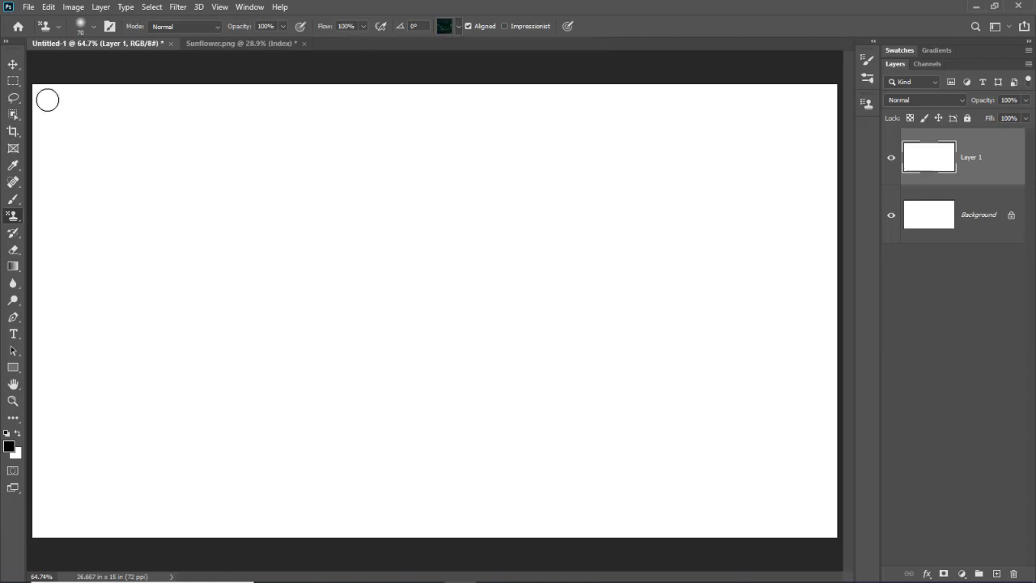
drag(47, 100, 157, 160)
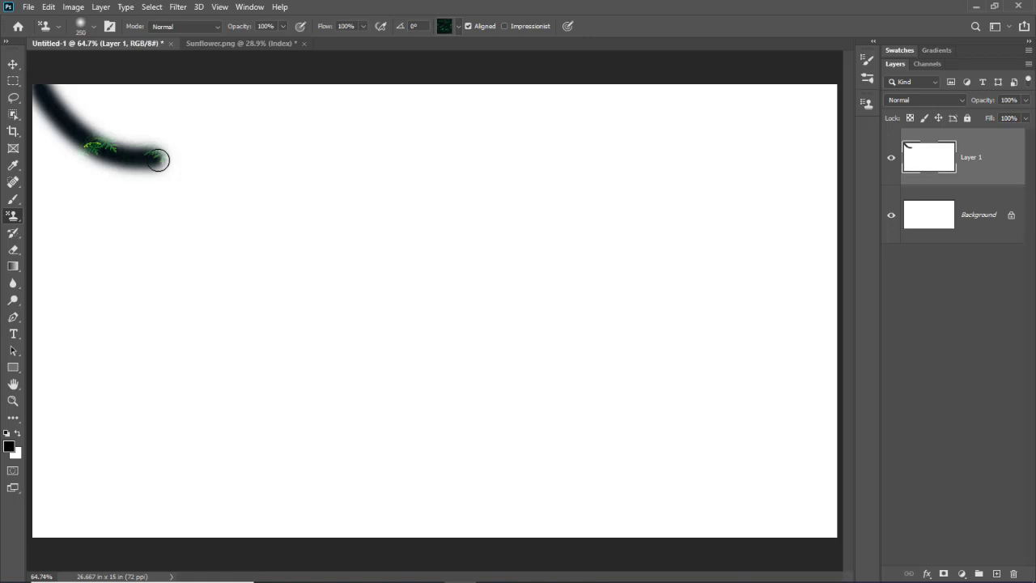
key(bracketright)
key(bracketright)
key(bracketright)
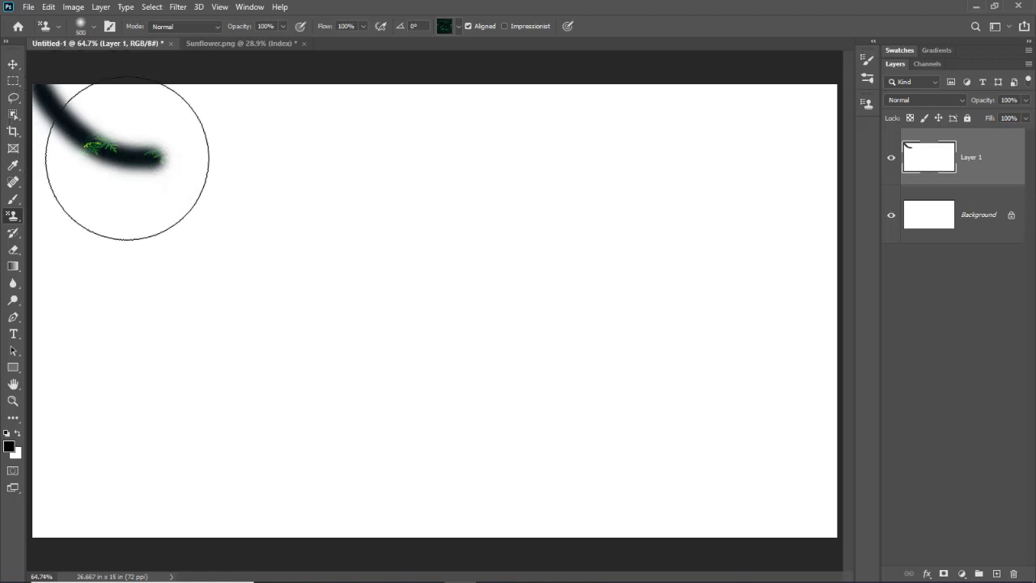
mouse_move(127, 158)
mouse_down()
mouse_move(199, 167)
mouse_move(335, 127)
mouse_up()
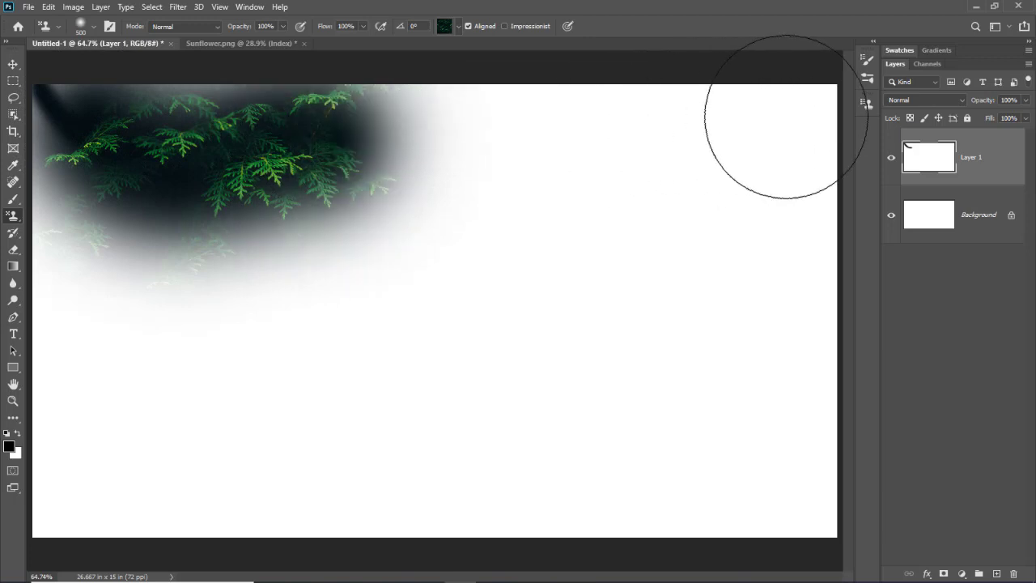
mouse_move(786, 117)
mouse_down()
mouse_move(794, 505)
mouse_move(300, 505)
mouse_move(121, 243)
mouse_move(162, 340)
mouse_move(801, 89)
mouse_move(182, 378)
mouse_move(454, 340)
mouse_move(842, 502)
mouse_up()
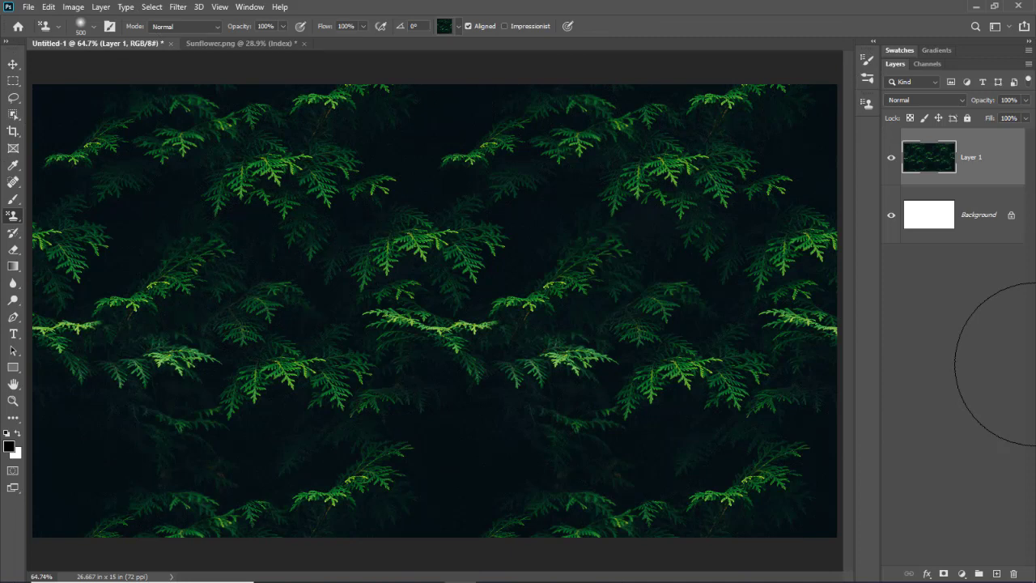
Step: Hide Layer 1 and duplicate Background as a new Background copy layer
key(alt+bracketleft)
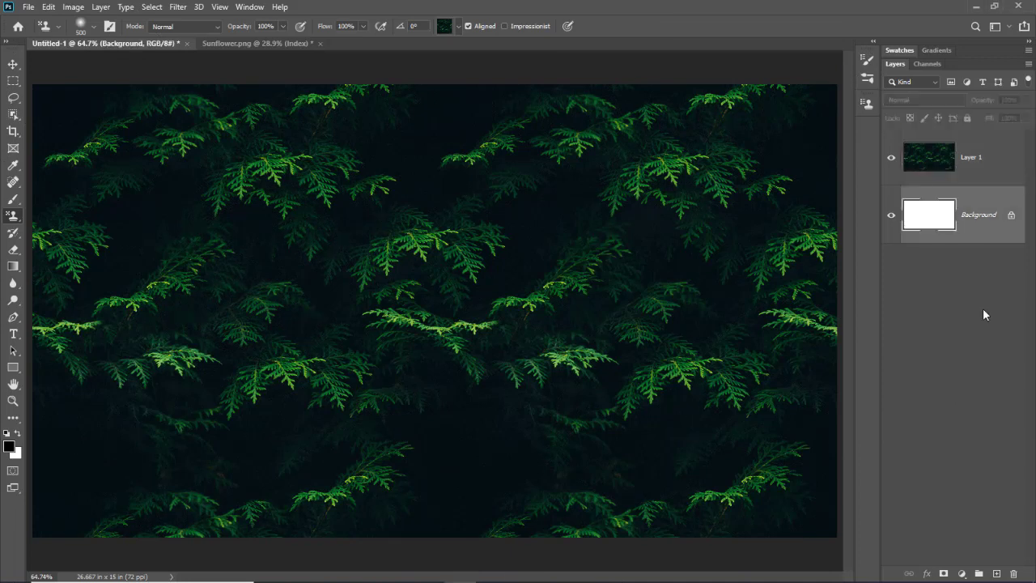
click(891, 158)
key(ctrl+j)
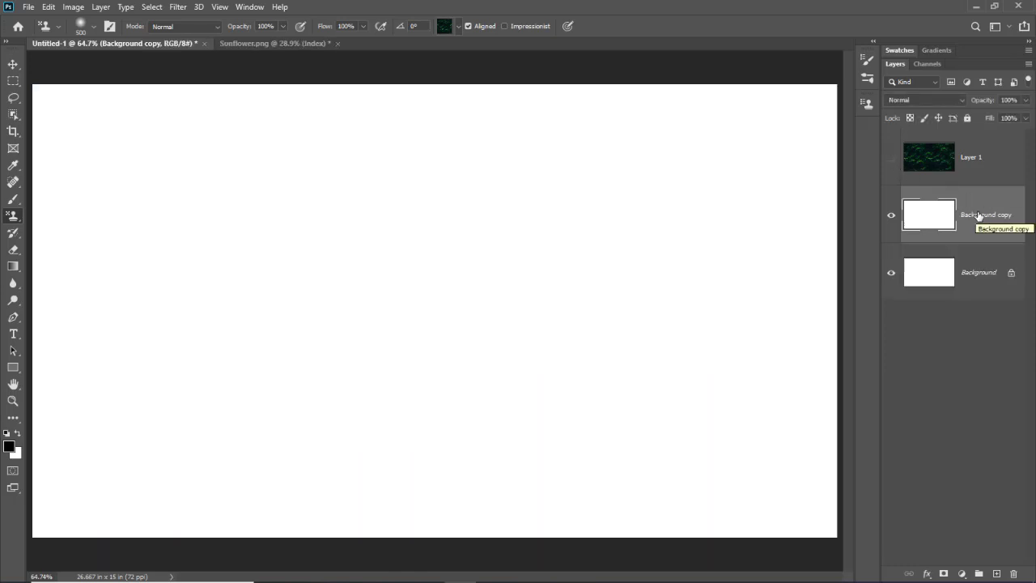
Step: Fill Background copy with the first Grass yellow-leaves pattern, then hide it
click(459, 26)
click(382, 196)
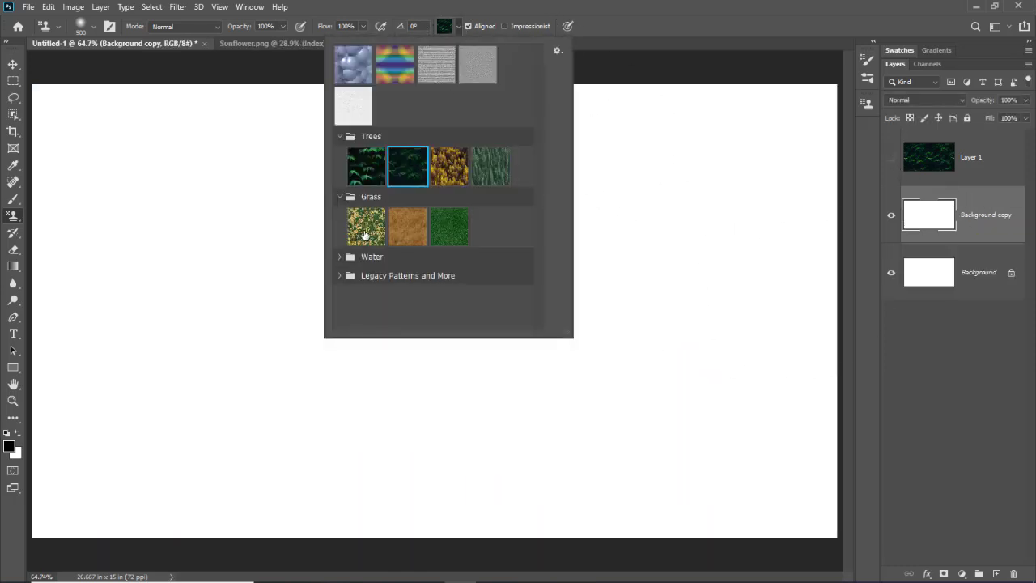
double_click(366, 233)
mouse_move(104, 127)
mouse_down()
mouse_move(137, 497)
mouse_move(316, 502)
mouse_up()
mouse_move(789, 505)
mouse_down()
mouse_move(667, 359)
mouse_move(235, 358)
mouse_move(243, 12)
mouse_move(191, 138)
mouse_up()
mouse_move(195, 186)
mouse_down()
mouse_move(421, 526)
mouse_move(527, 105)
mouse_move(810, 445)
mouse_move(526, 445)
mouse_up()
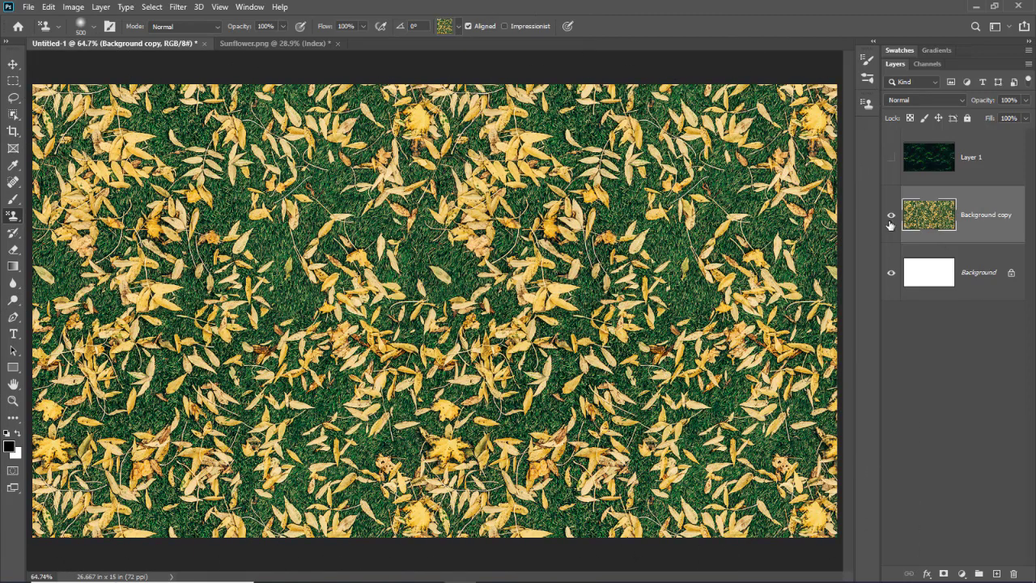
click(892, 214)
Step: Create Background copy 2 and fill it with the third, light blue Water pattern
click(931, 272)
key(ctrl+j)
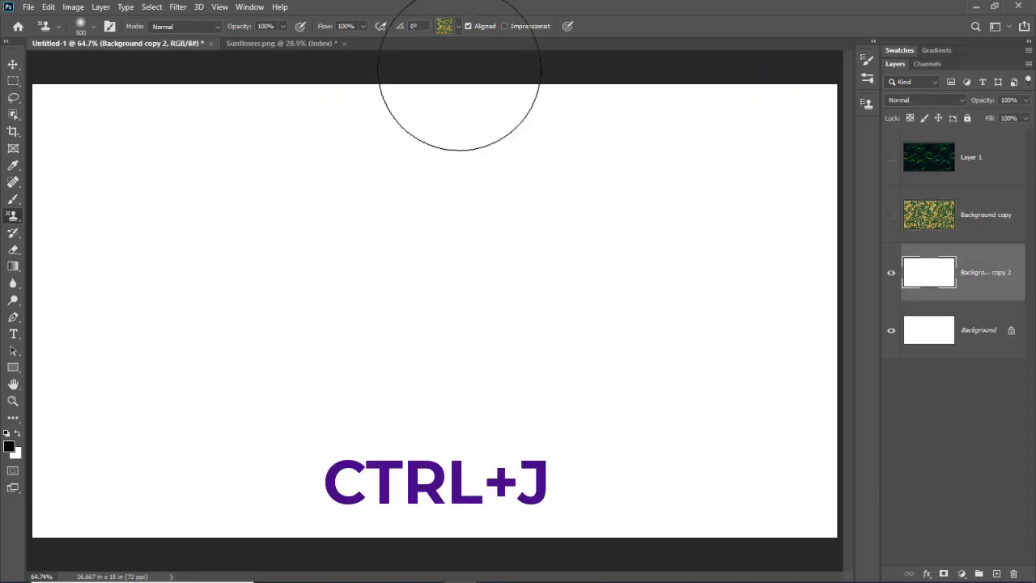
click(458, 27)
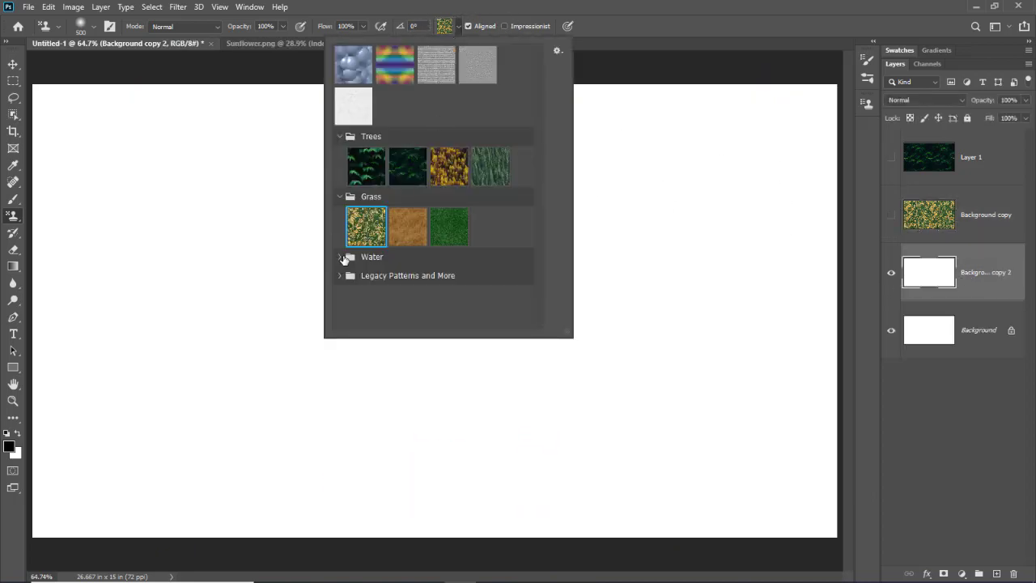
click(340, 257)
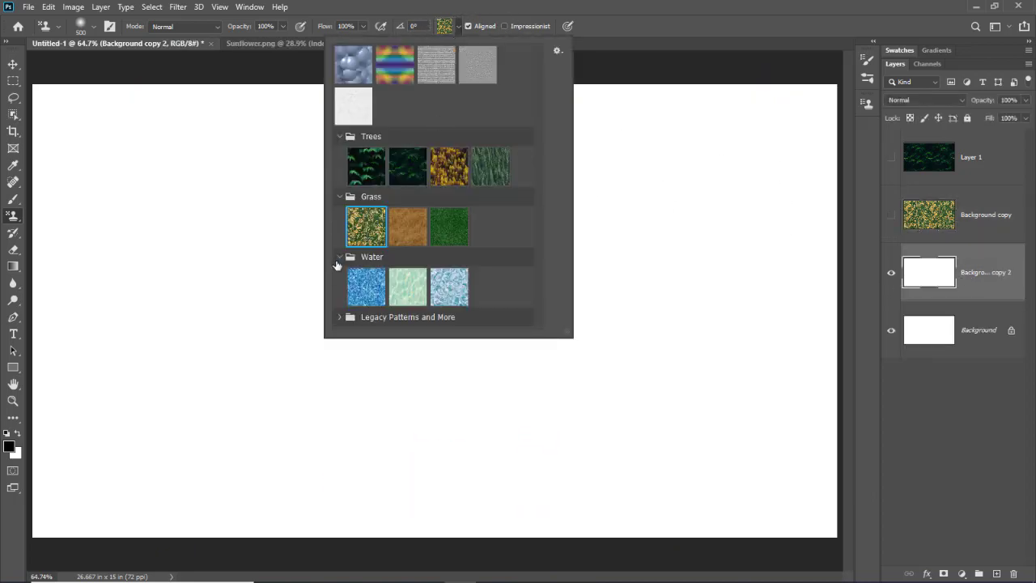
double_click(450, 287)
mouse_move(81, 104)
mouse_down()
mouse_move(81, 508)
mouse_move(802, 486)
mouse_move(606, 220)
mouse_move(546, 513)
mouse_move(713, 146)
mouse_move(722, 310)
mouse_up()
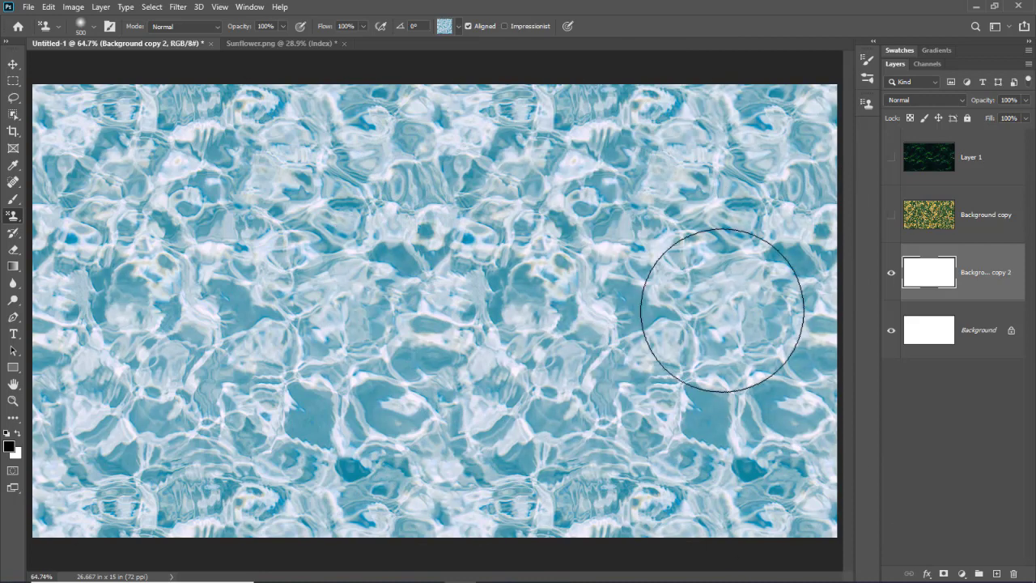
Step: Hide the water layer and duplicate Background as Background copy 3
click(891, 275)
click(975, 330)
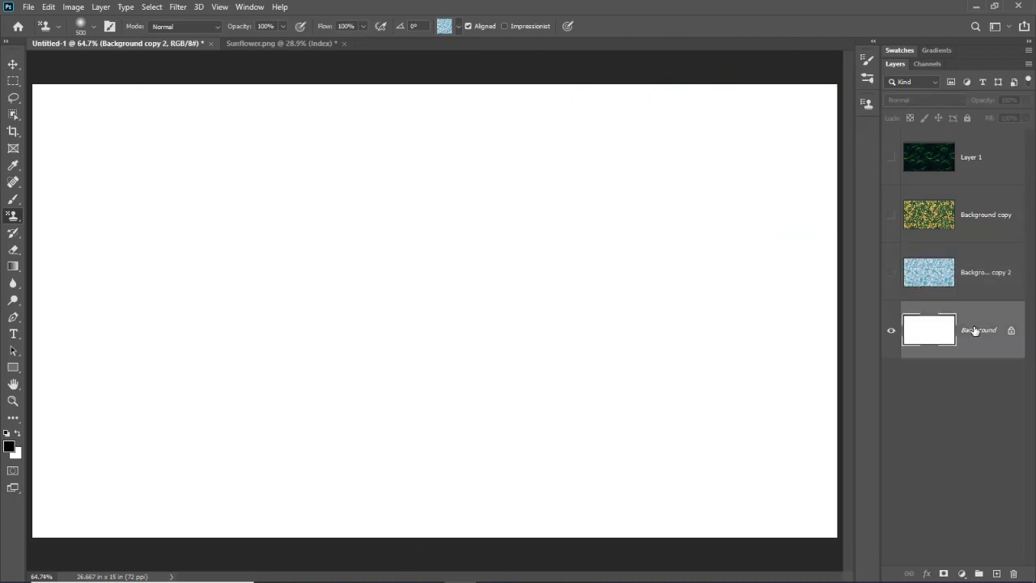
key(ctrl+j)
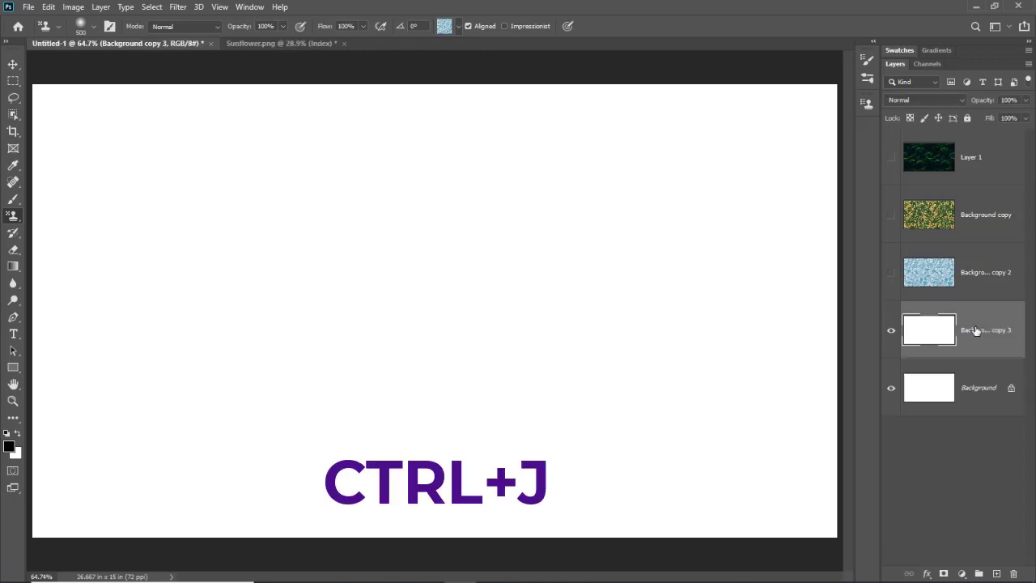
Step: Fill Background copy 3 with the first Wood pattern from Legacy 2019 Patterns
click(457, 26)
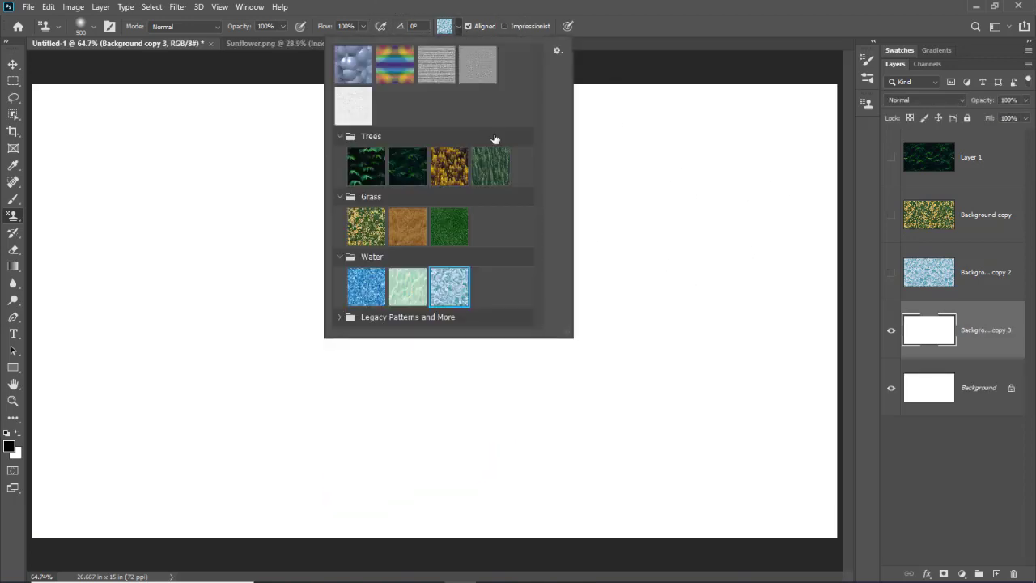
scroll(540, 317, down, 2)
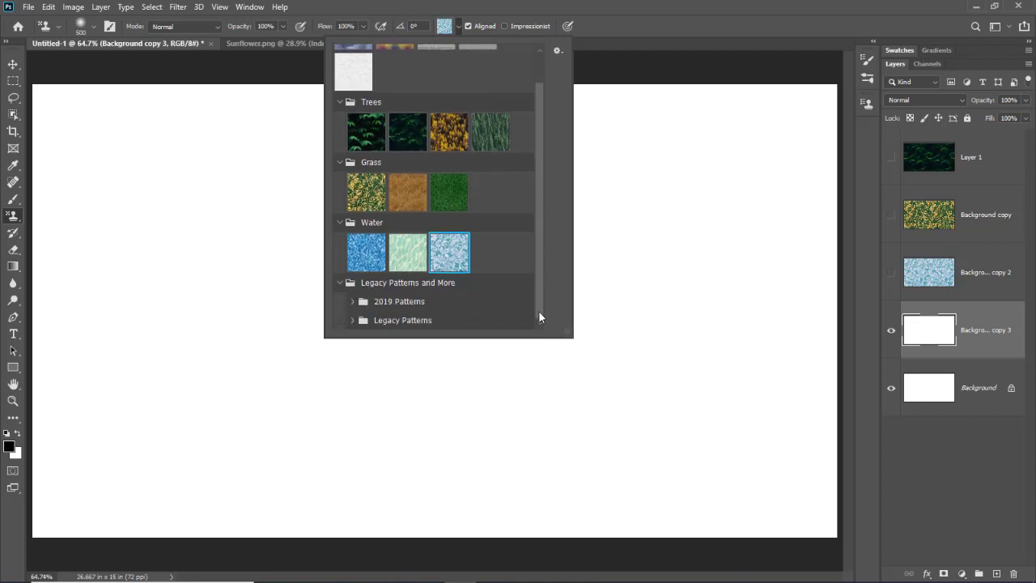
click(352, 302)
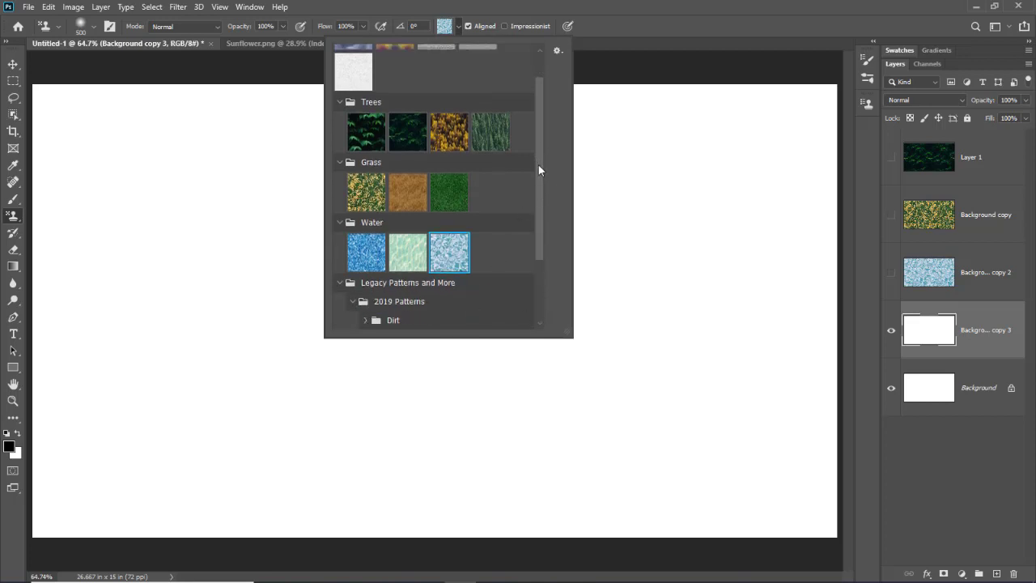
drag(538, 165, 535, 297)
click(366, 265)
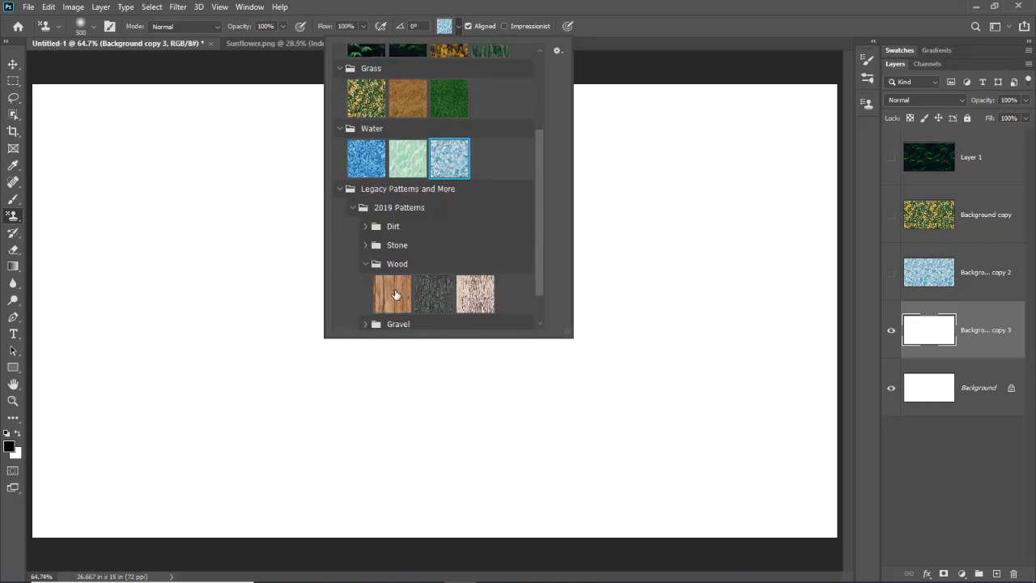
double_click(397, 295)
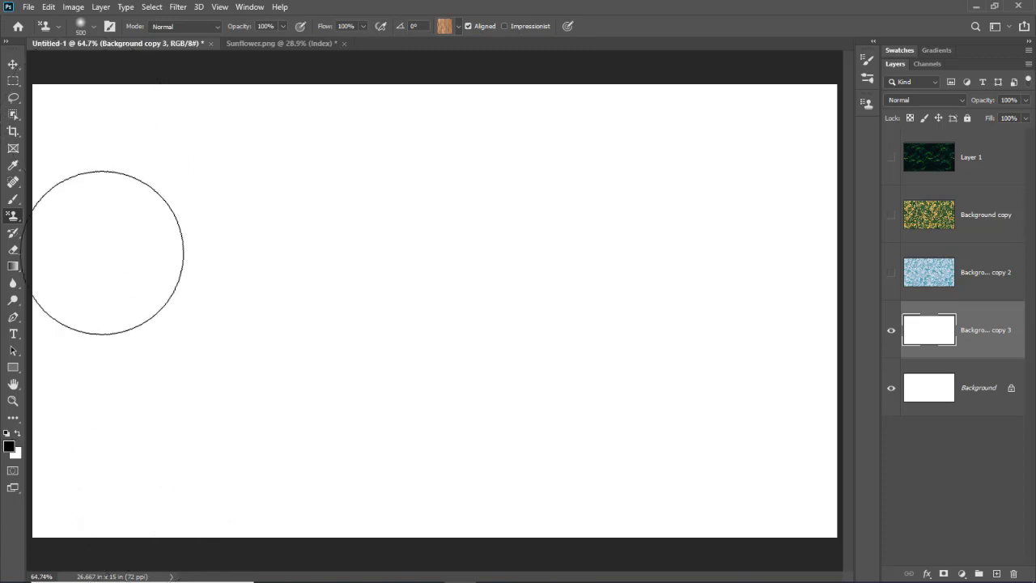
mouse_move(105, 162)
mouse_down()
mouse_move(394, 161)
mouse_move(531, 478)
mouse_move(688, 491)
mouse_move(687, 317)
mouse_move(628, 533)
mouse_up()
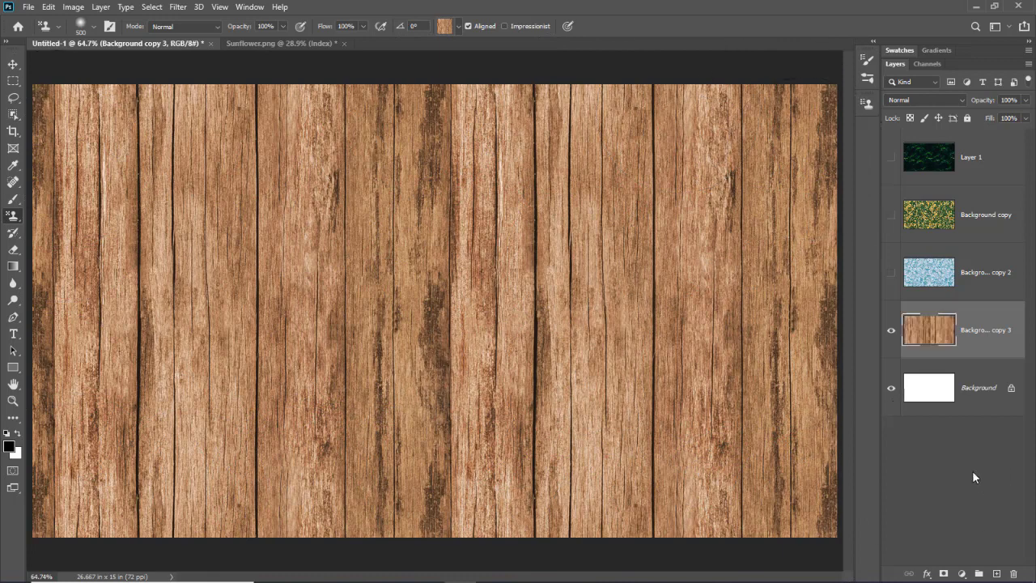
Step: Hide the wood layer and duplicate Background as Background copy 4
click(890, 333)
click(911, 389)
key(ctrl+j)
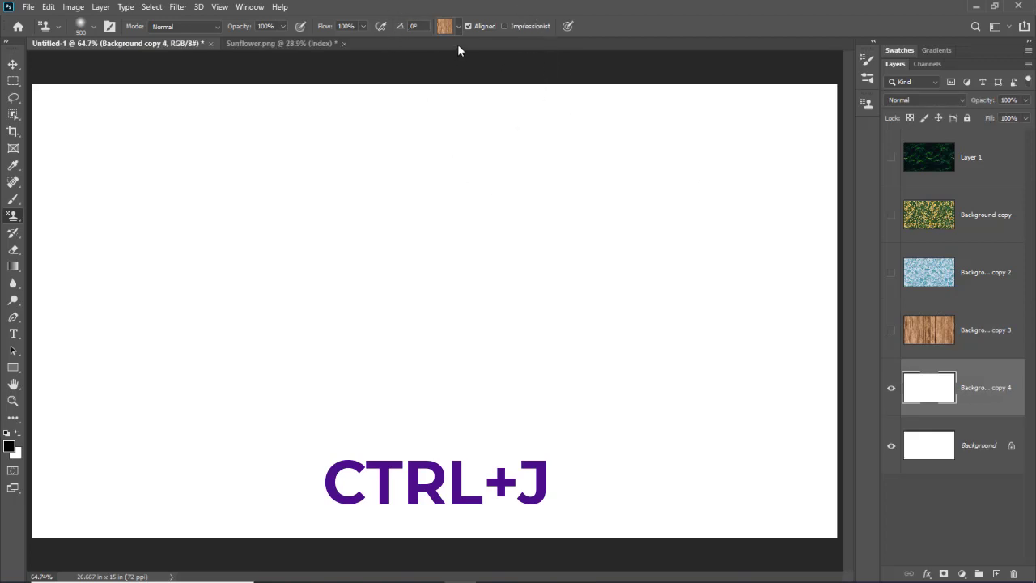
Step: Fill Background copy 4 with the granite Stone pattern, then hide it
click(458, 26)
click(367, 246)
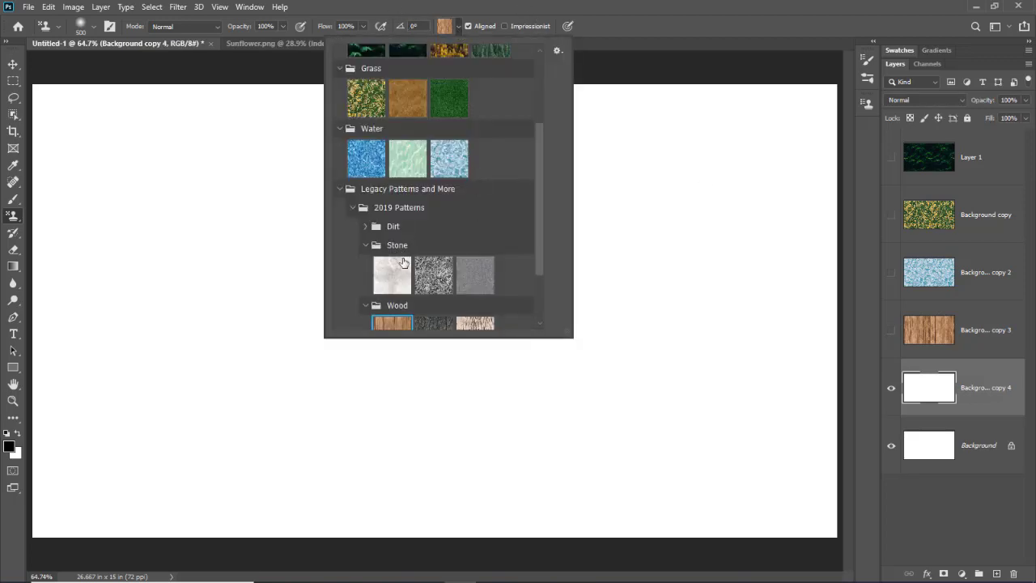
click(433, 283)
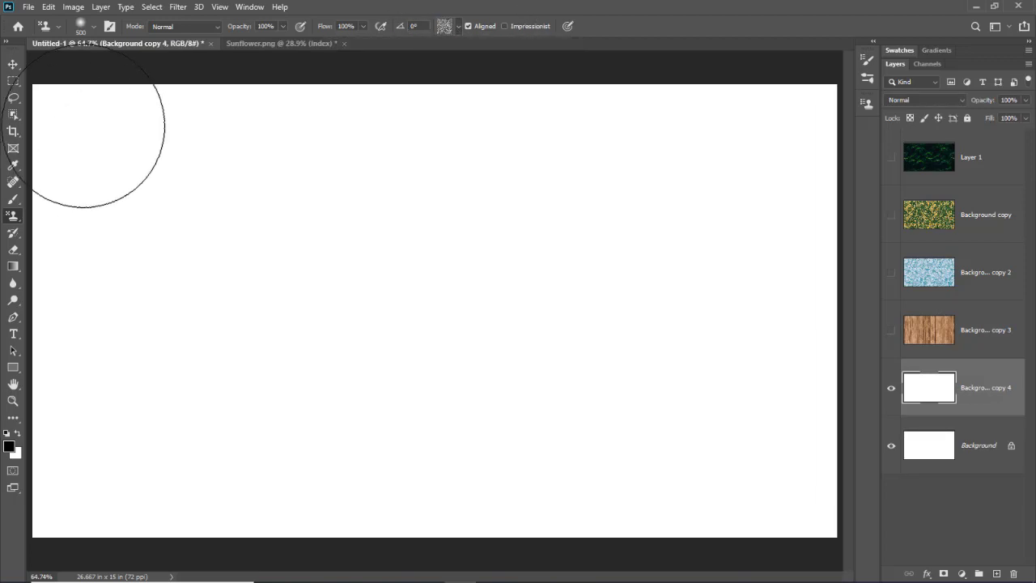
mouse_move(70, 127)
mouse_down()
mouse_move(77, 229)
mouse_move(515, 528)
mouse_move(526, 243)
mouse_up()
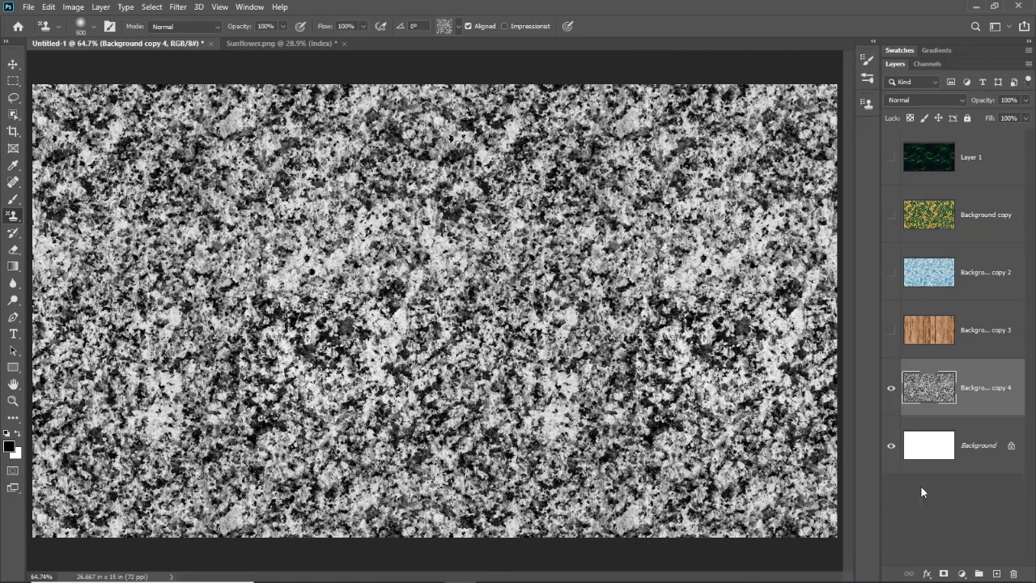
click(893, 389)
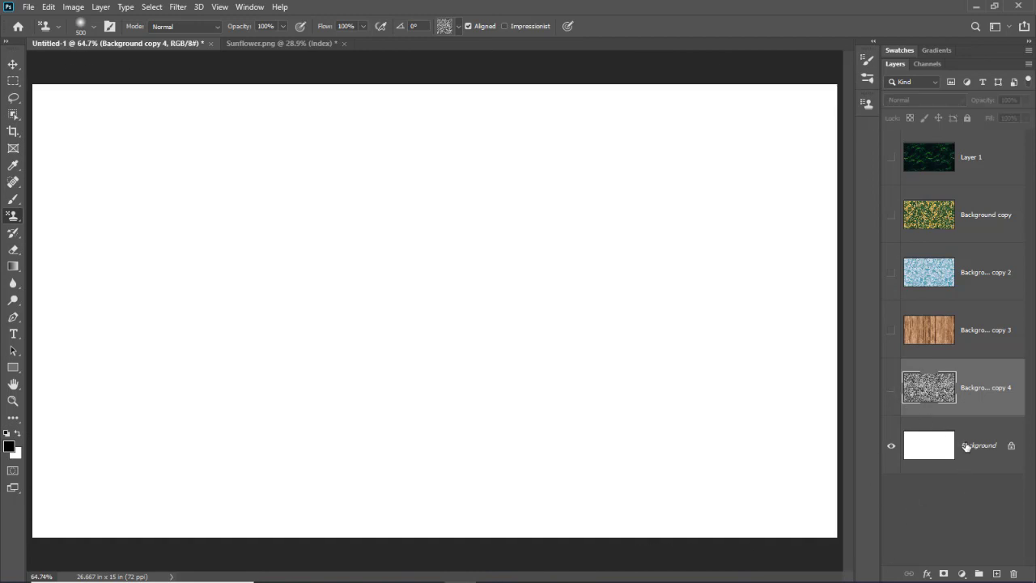
Step: Add blank Background copy 5, then resize Sunflower.png to 2 cm wide (57 × 68 px)
click(971, 448)
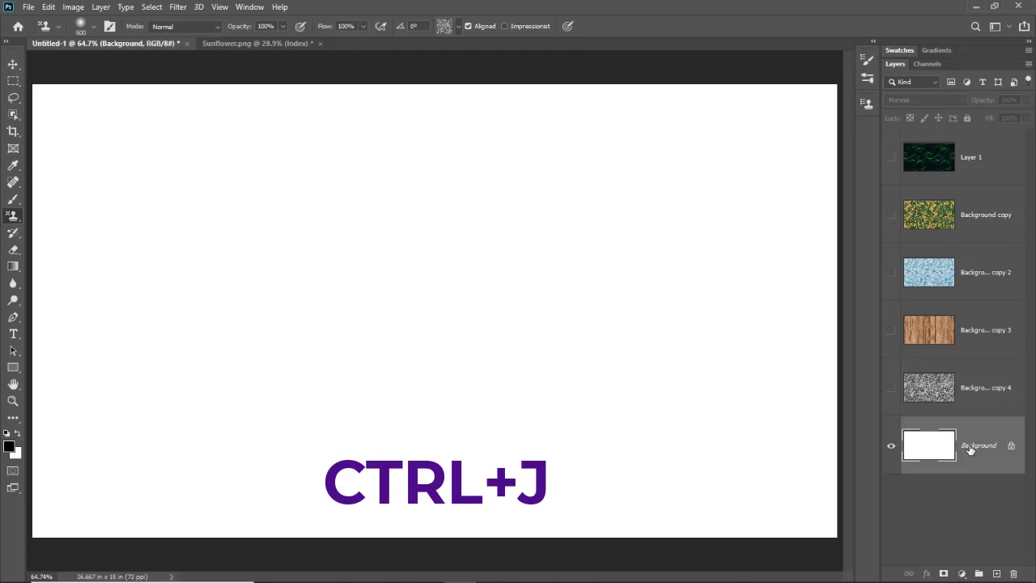
key(ctrl+j)
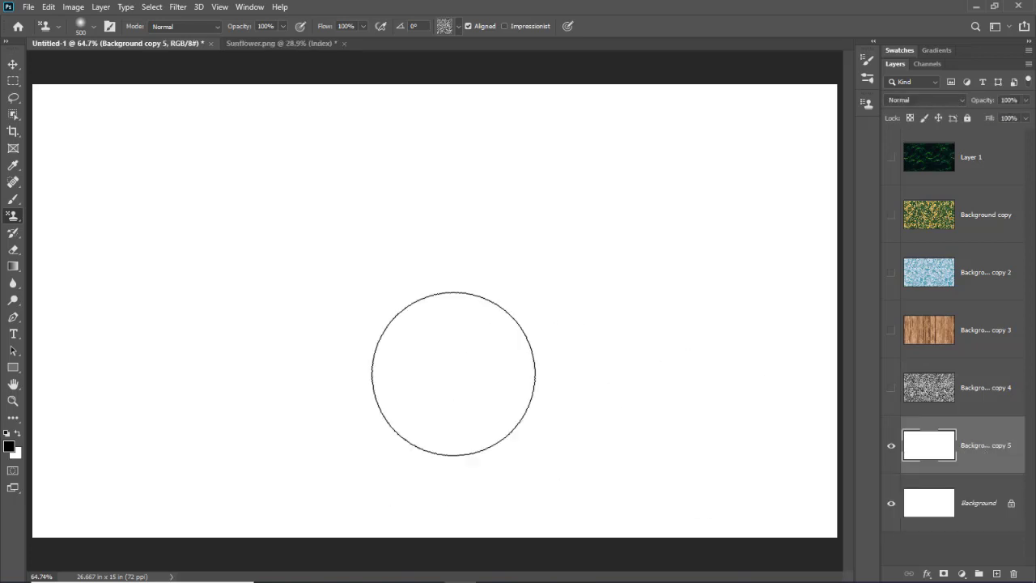
click(286, 44)
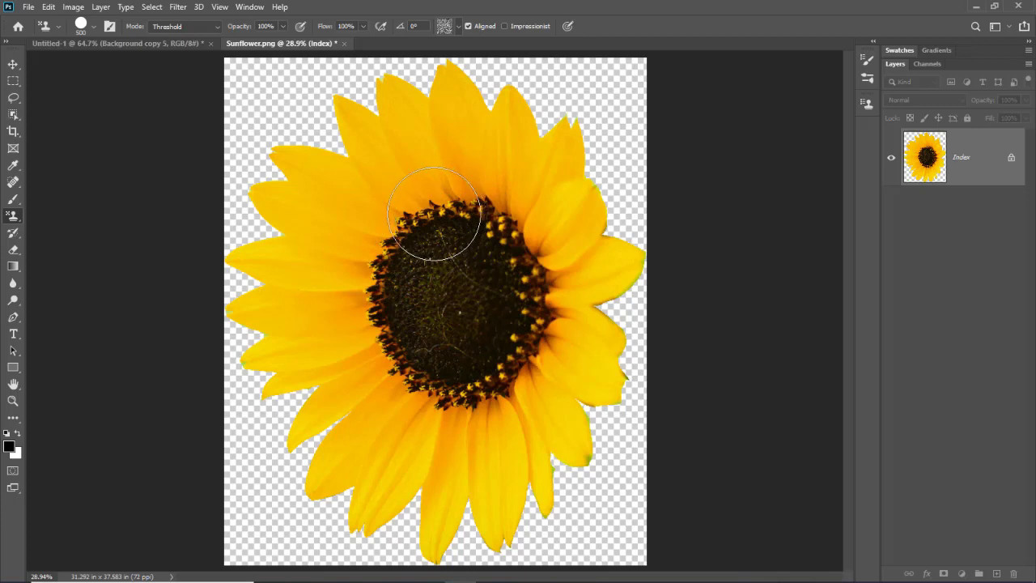
click(74, 7)
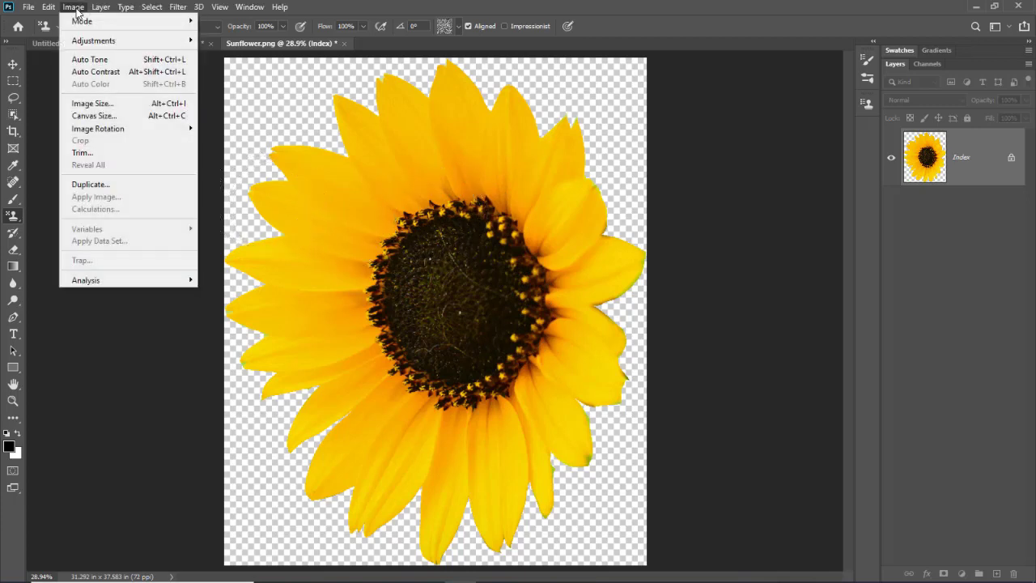
click(105, 103)
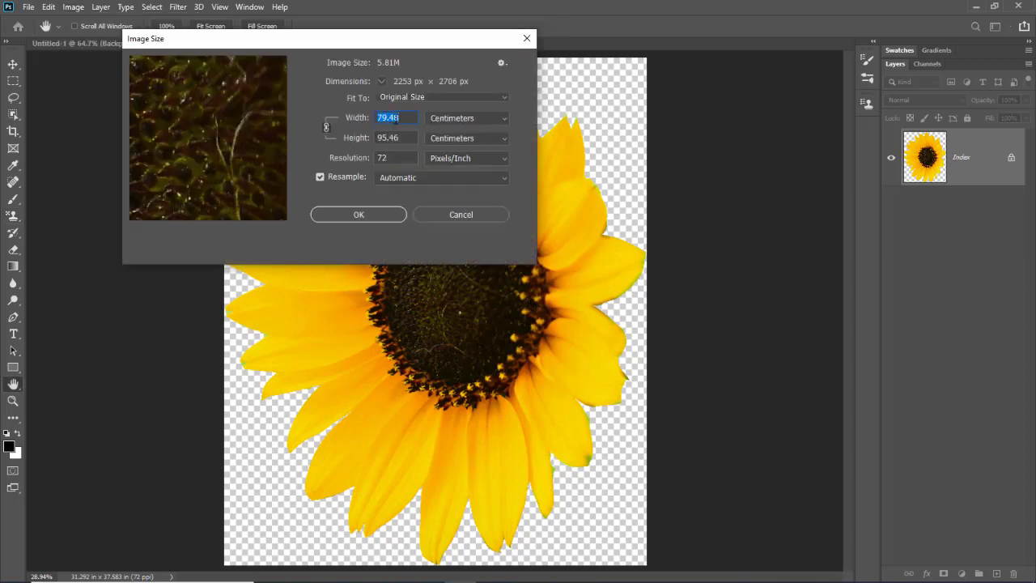
text(2)
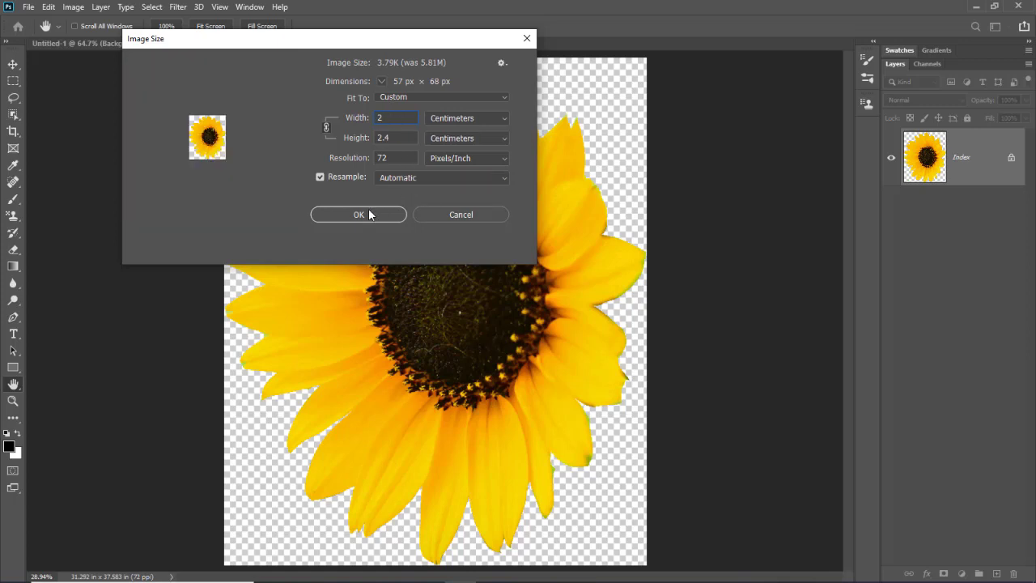
click(359, 214)
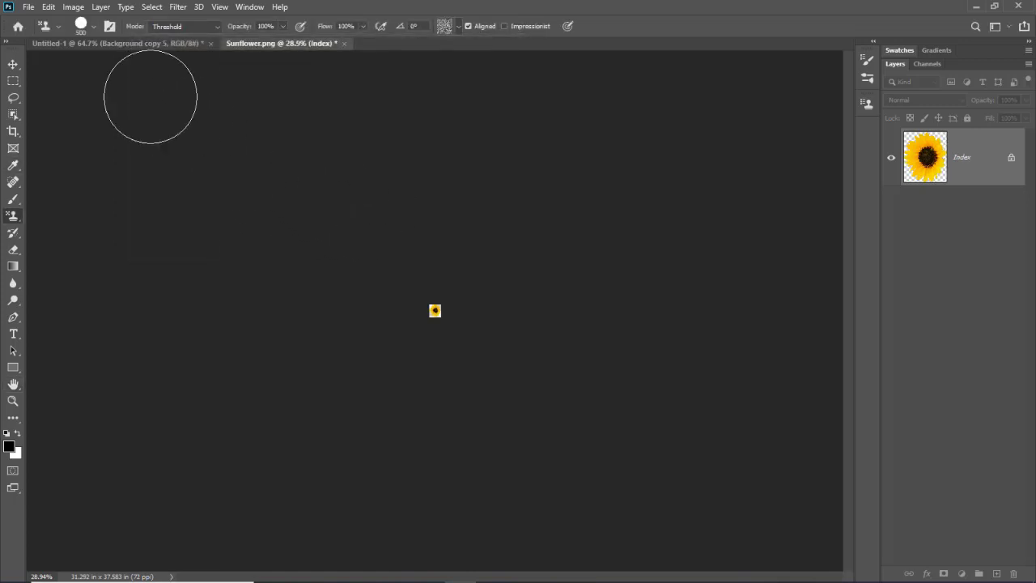
Step: Define the resized sunflower as a new pattern named Sunflower.png
click(50, 7)
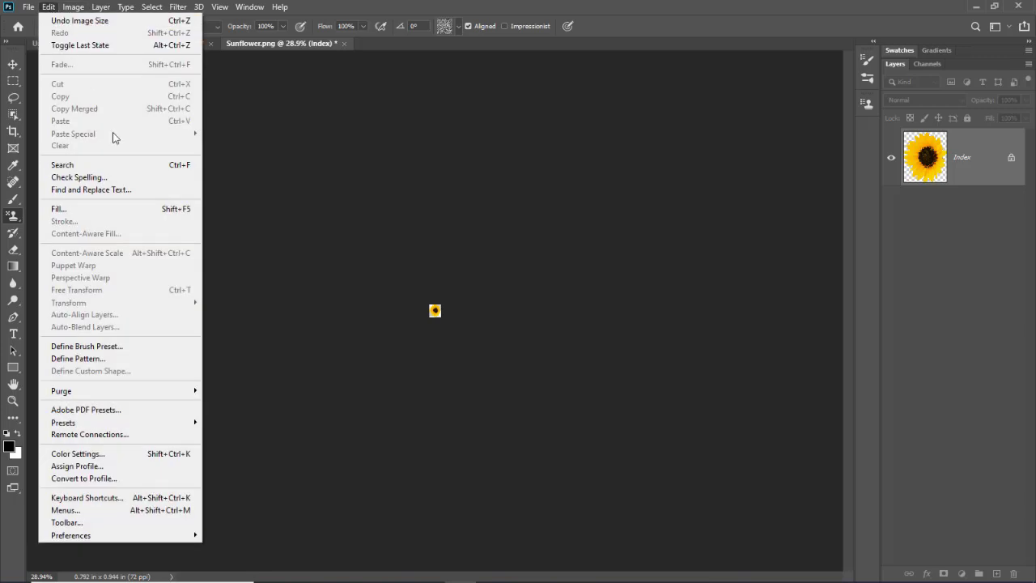
click(147, 359)
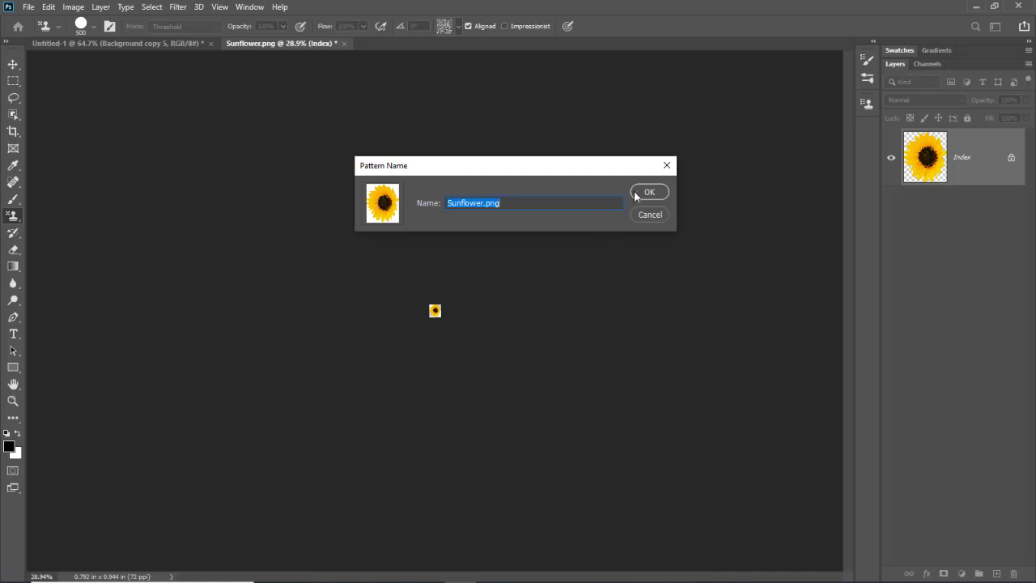
click(646, 193)
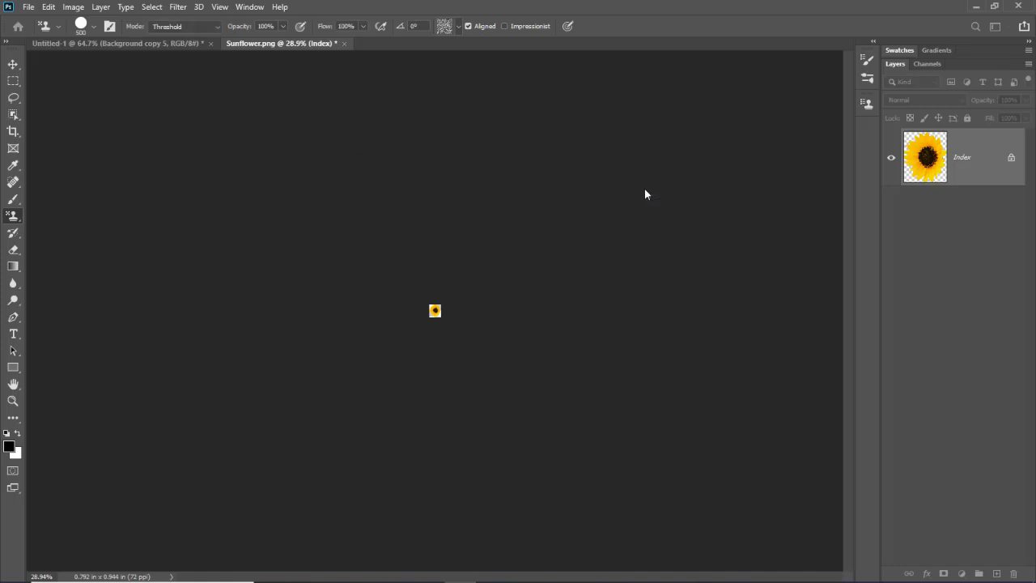
Step: Confirm the sunflower appears in the pattern list and return to Untitled-1
click(457, 29)
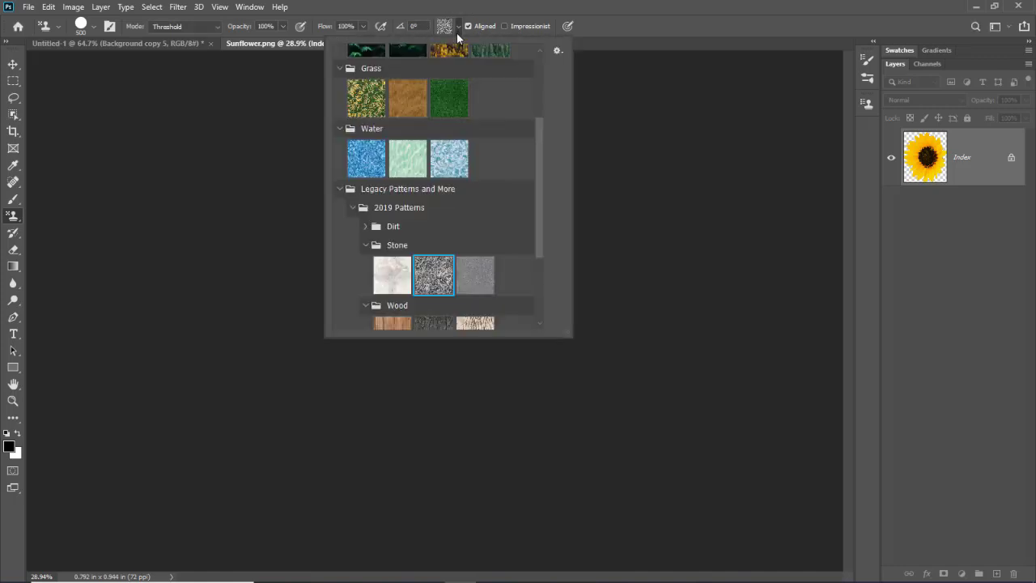
scroll(494, 187, down, 3)
scroll(495, 187, down, 1)
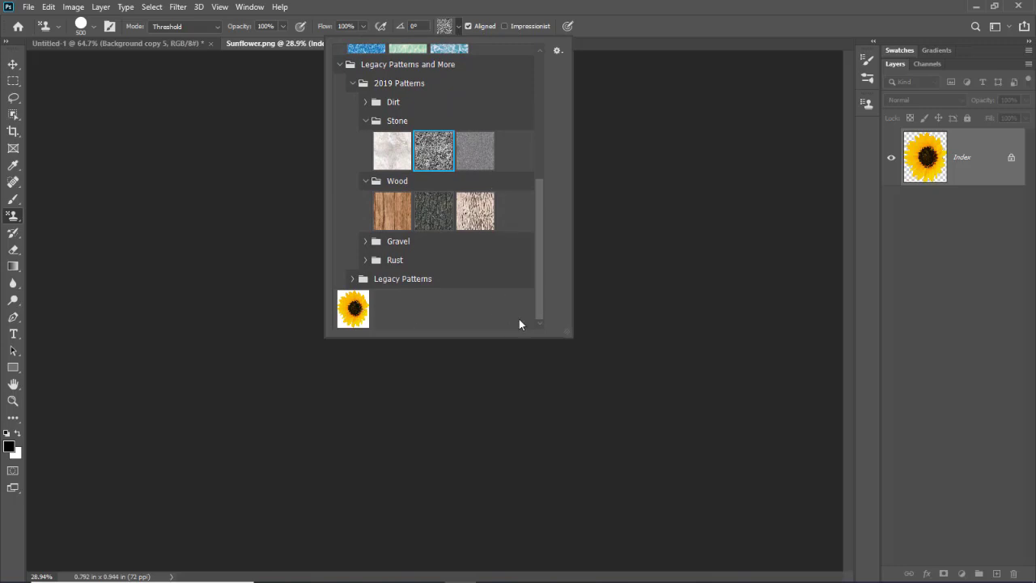
click(572, 57)
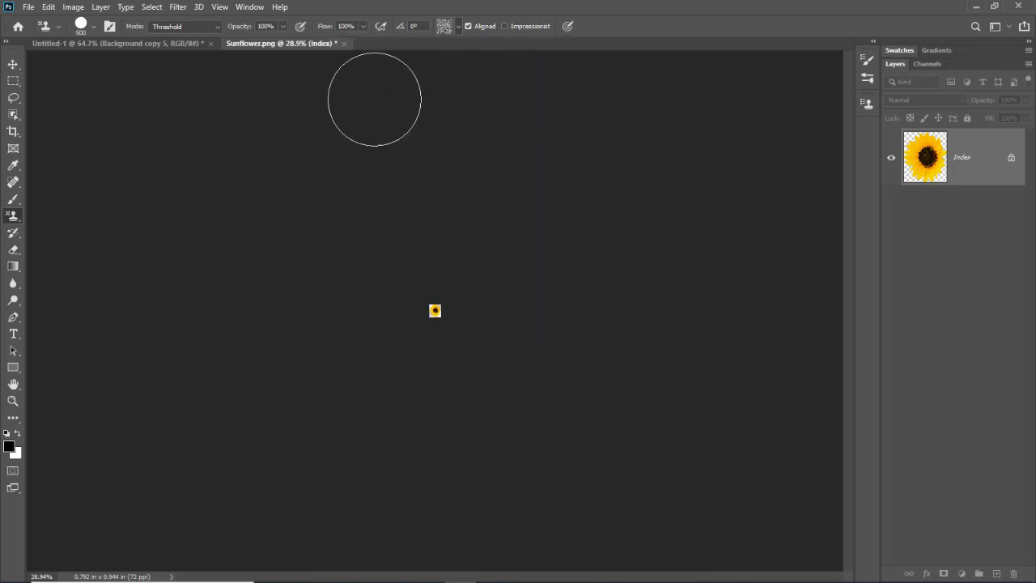
click(138, 44)
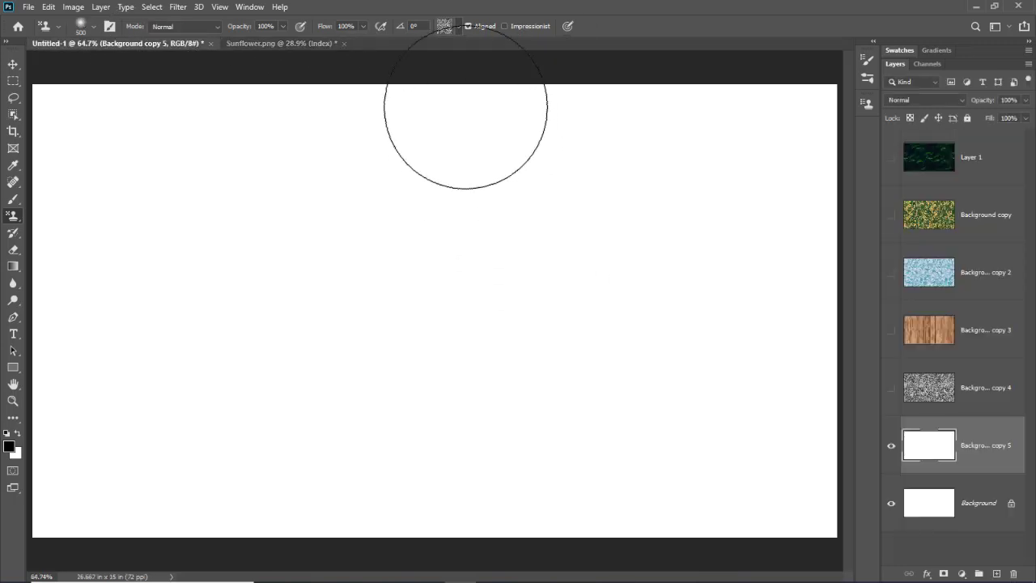
Step: Stamp the sunflower pattern across Background copy 5, then hide that layer
click(458, 27)
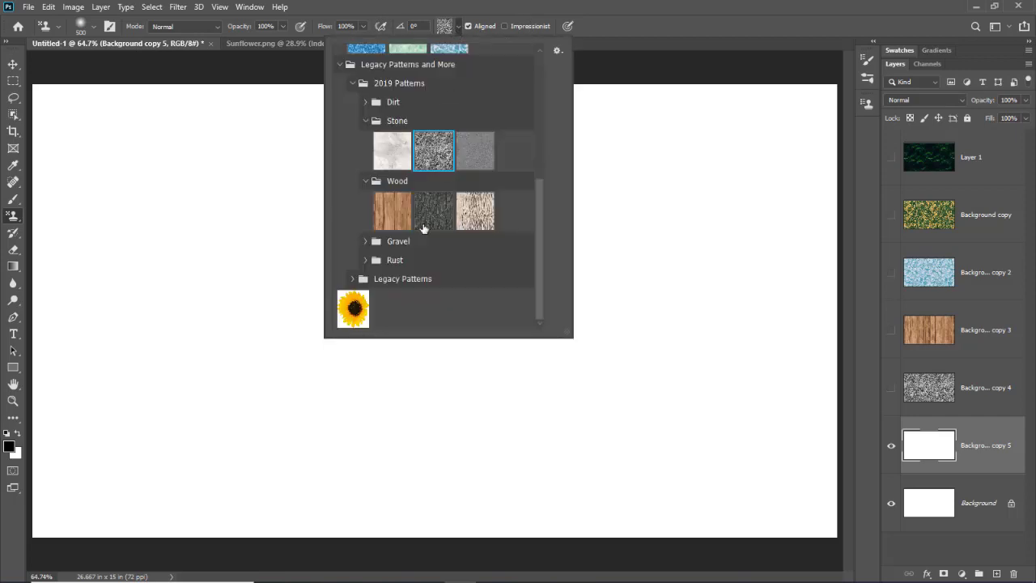
double_click(353, 306)
mouse_move(81, 105)
mouse_down()
mouse_move(94, 358)
mouse_move(219, 444)
mouse_move(238, 104)
mouse_move(578, 97)
mouse_move(791, 162)
mouse_move(786, 497)
mouse_move(272, 497)
mouse_move(588, 236)
mouse_move(396, 136)
mouse_move(111, 412)
mouse_move(23, 524)
mouse_move(786, 92)
mouse_move(742, 332)
mouse_up()
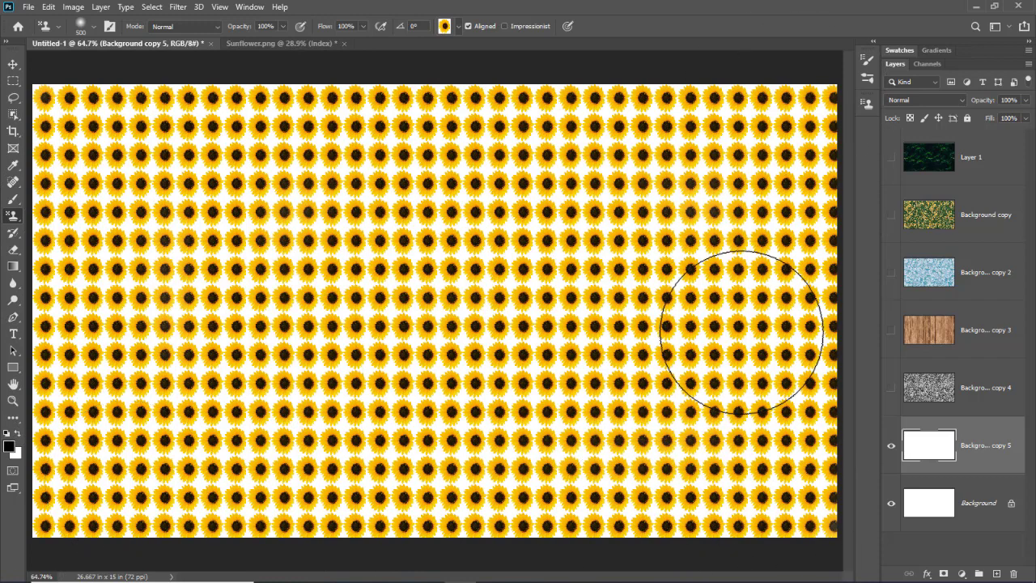
click(894, 456)
Step: Create Background copy 6 and brush sunflowers over its left side, undoing one stroke
click(971, 507)
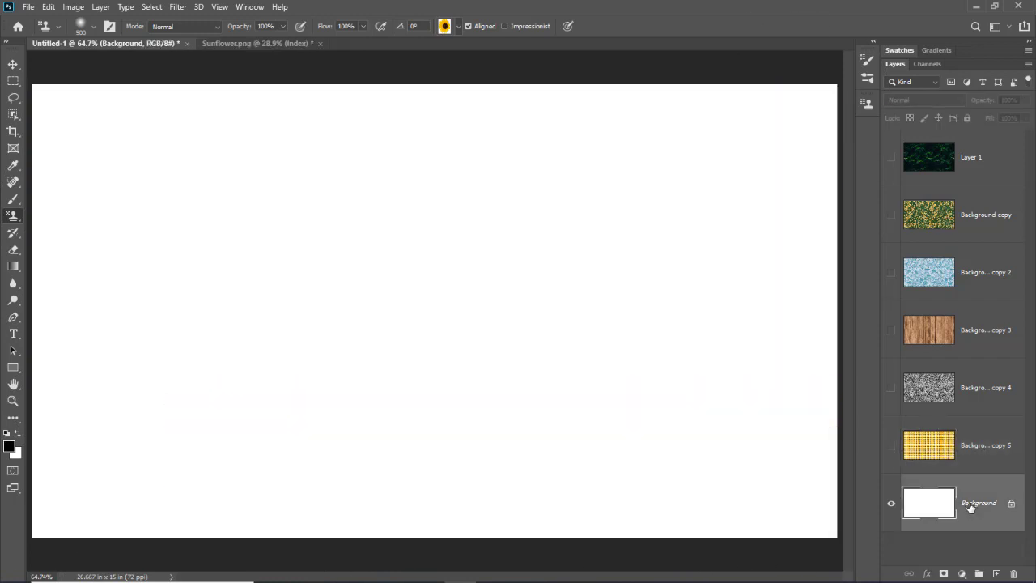
key(ctrl+j)
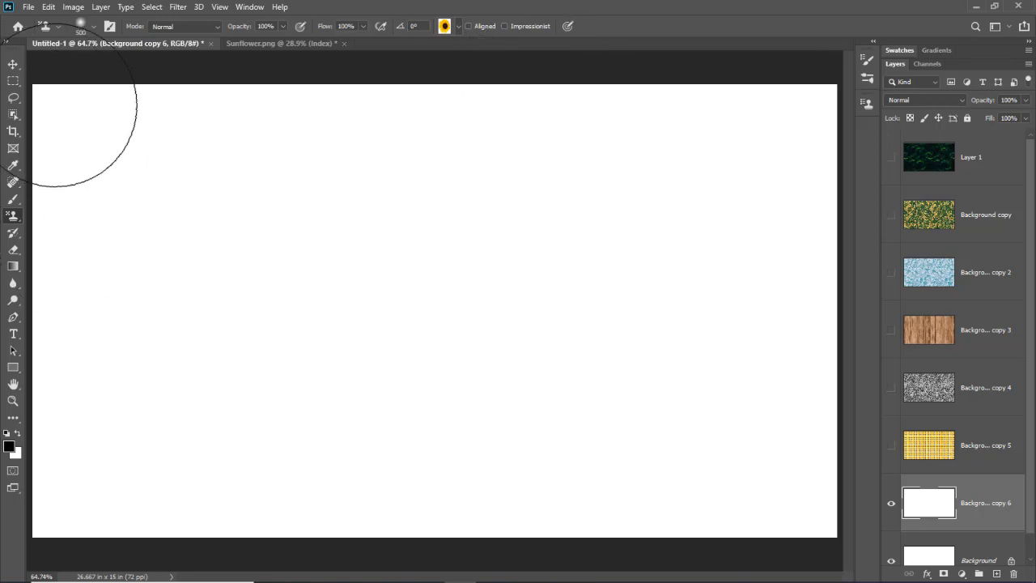
mouse_move(57, 106)
mouse_down()
mouse_move(46, 243)
mouse_move(155, 324)
mouse_move(176, 187)
mouse_up()
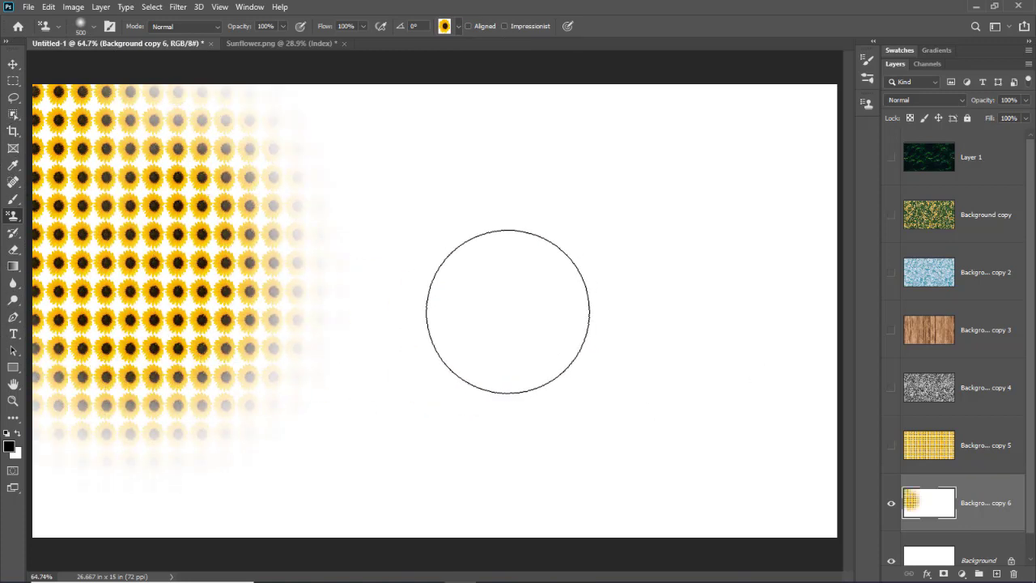
mouse_move(349, 324)
mouse_down()
mouse_move(338, 251)
mouse_move(297, 143)
mouse_move(213, 175)
mouse_up()
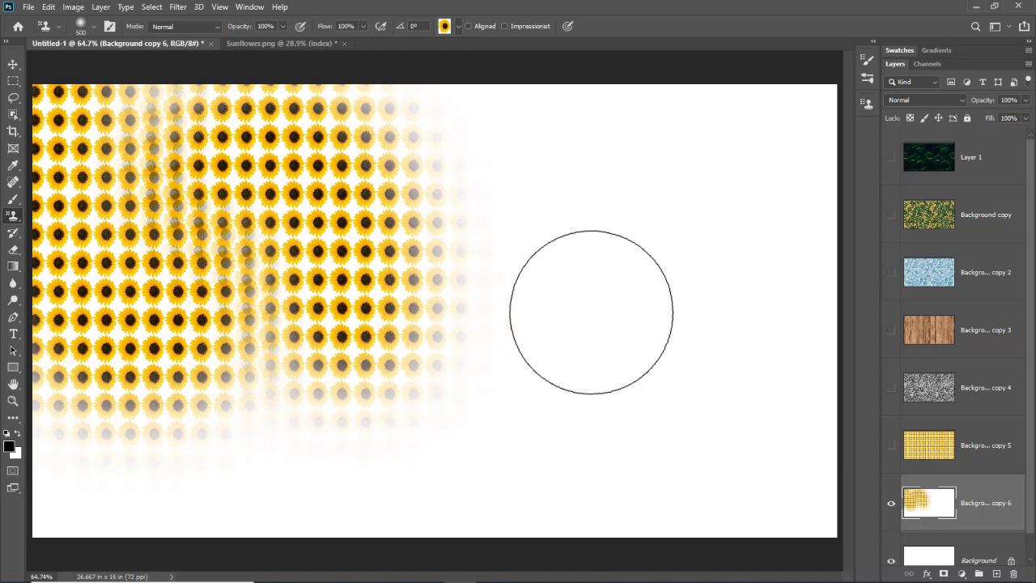
key(ctrl+z)
key(ctrl+z)
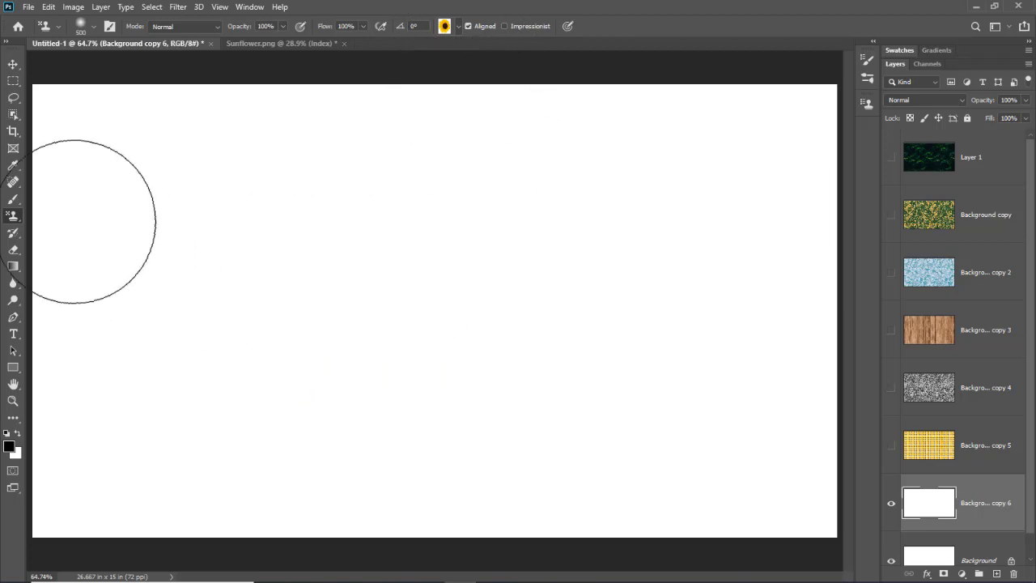
mouse_move(63, 125)
mouse_down()
mouse_move(222, 171)
mouse_move(171, 116)
mouse_move(294, 271)
mouse_up()
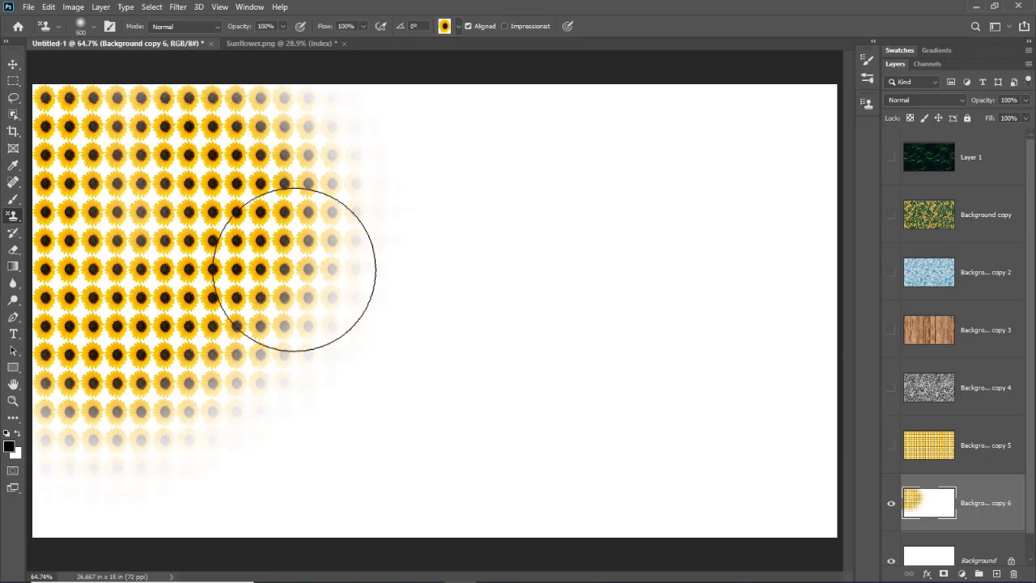
mouse_move(531, 283)
mouse_down()
mouse_move(458, 289)
mouse_move(389, 278)
mouse_move(405, 243)
mouse_move(385, 160)
mouse_move(362, 132)
mouse_move(323, 289)
mouse_move(259, 397)
mouse_move(88, 440)
mouse_move(93, 475)
mouse_move(278, 497)
mouse_move(406, 445)
mouse_move(518, 250)
mouse_move(456, 127)
mouse_move(787, 308)
mouse_move(672, 287)
mouse_move(364, 162)
mouse_move(510, 435)
mouse_move(585, 370)
mouse_move(650, 355)
mouse_up()
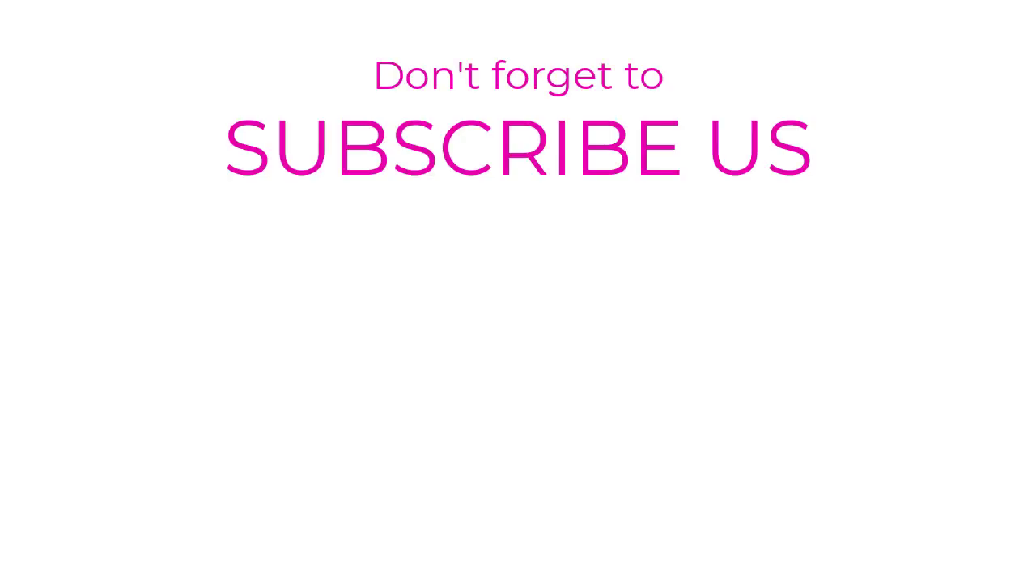